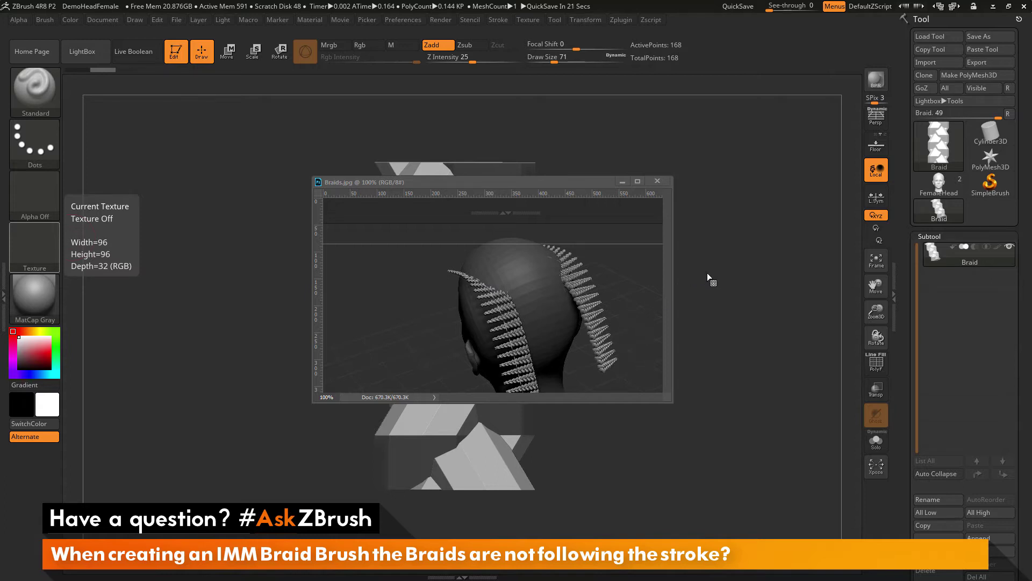
{"action": "mouse_move", "coordinate": [707, 274]}
{"action": "left_mouse_down"}
{"action": "mouse_move", "coordinate": [716, 316]}
{"action": "mouse_move", "coordinate": [734, 317]}
{"action": "mouse_move", "coordinate": [694, 320]}
{"action": "mouse_move", "coordinate": [683, 291]}
{"action": "mouse_move", "coordinate": [678, 310]}
{"action": "mouse_move", "coordinate": [686, 312]}
{"action": "left_mouse_up"}
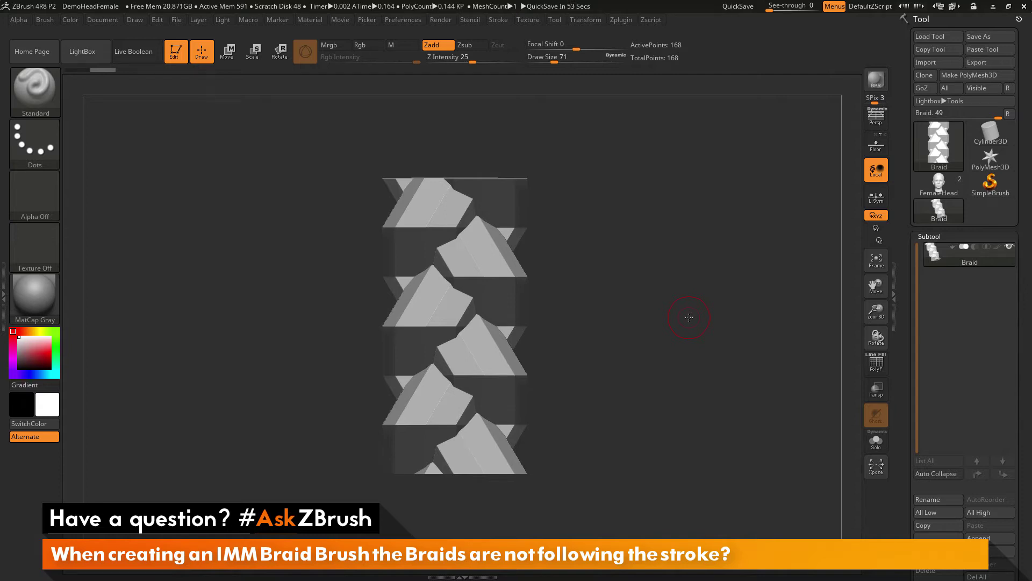
{"action": "mouse_move", "coordinate": [689, 317]}
{"action": "left_mouse_down"}
{"action": "mouse_move", "coordinate": [718, 323]}
{"action": "mouse_move", "coordinate": [702, 323]}
{"action": "left_mouse_up"}
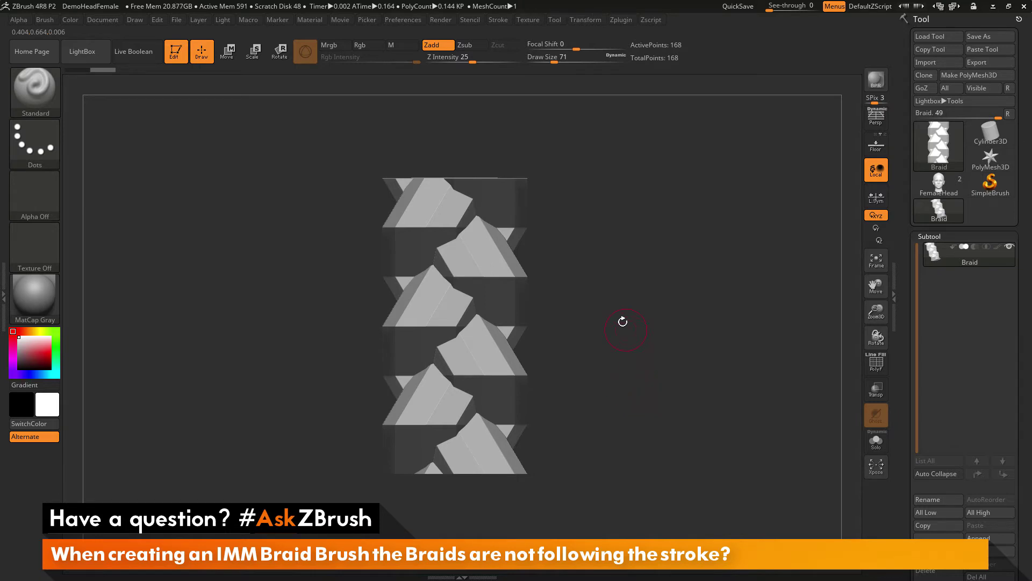
{"action": "left_click_drag", "start_coordinate": [272, 396], "coordinate": [281, 402]}
{"action": "left_click_drag", "start_coordinate": [594, 305], "coordinate": [617, 317]}
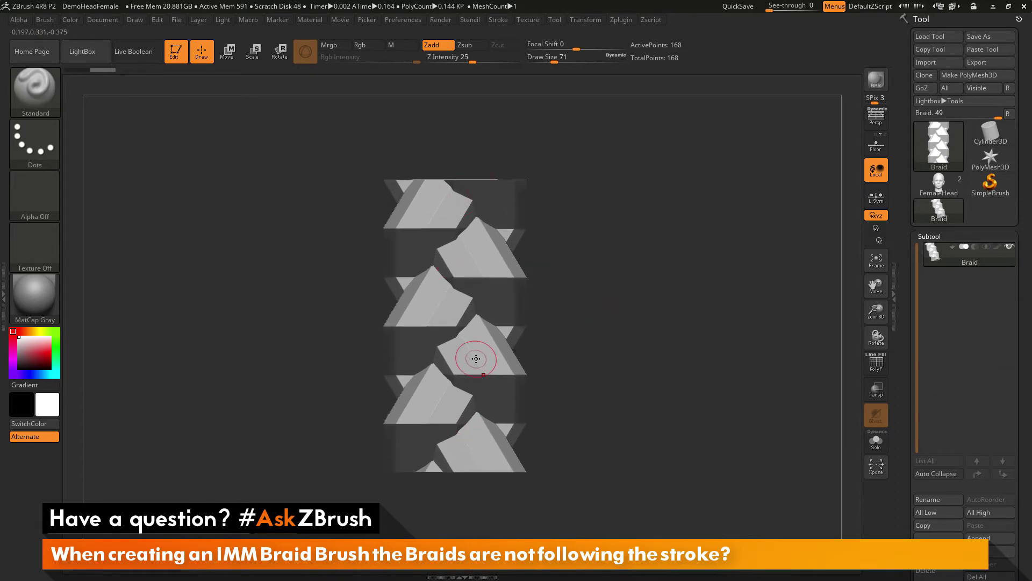
Create a new InsertMesh brush from the Braid mesh while it stands upright in the view.
{"action": "left_click", "coordinate": [53, 20]}
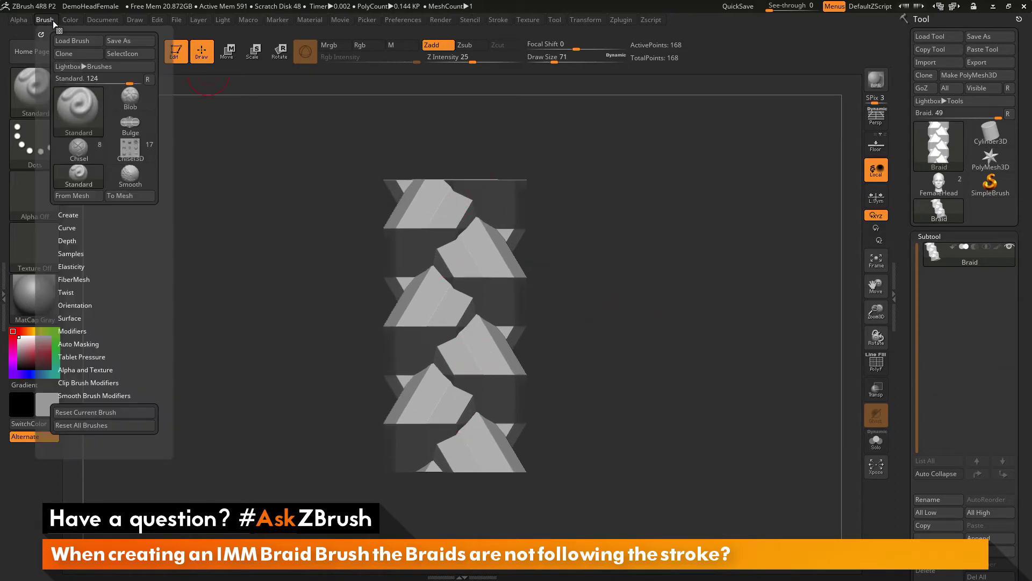
{"action": "left_click", "coordinate": [68, 215]}
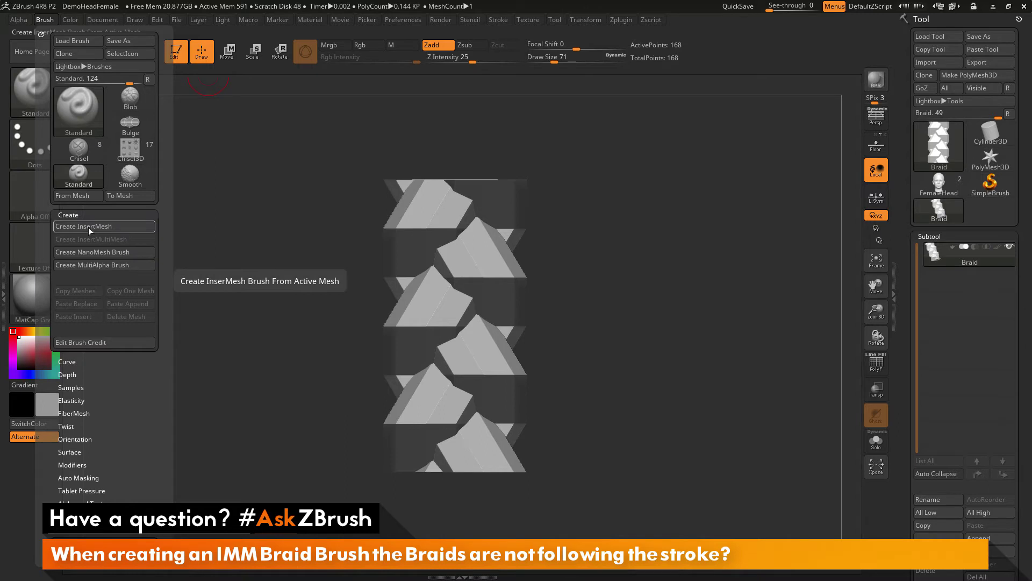
{"action": "left_click", "coordinate": [88, 227]}
{"action": "left_click", "coordinate": [455, 198]}
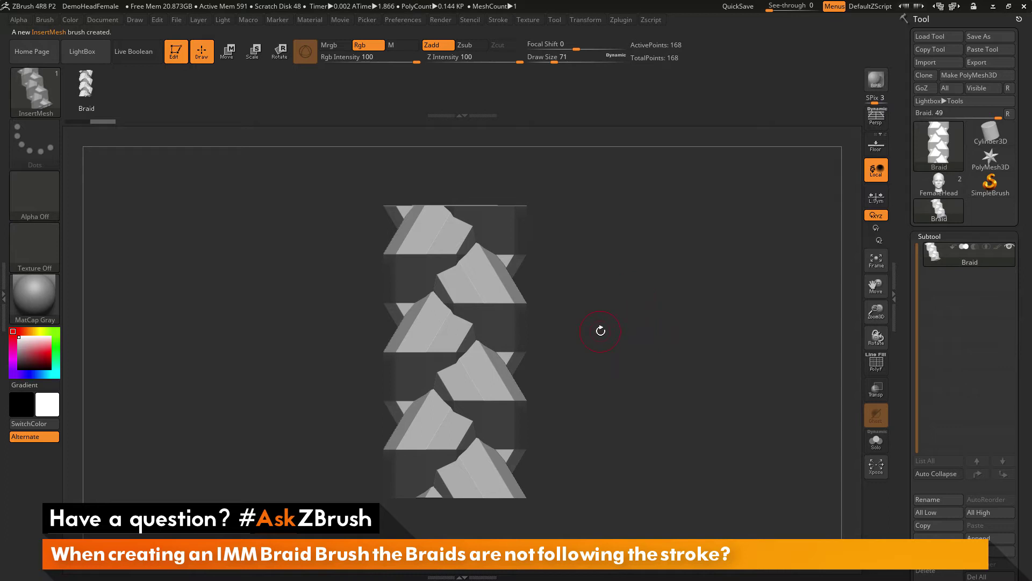
Turn the Braid so it lies horizontally in the view and create another new InsertMesh brush from it.
{"action": "left_click_drag", "start_coordinate": [599, 329], "coordinate": [710, 324]}
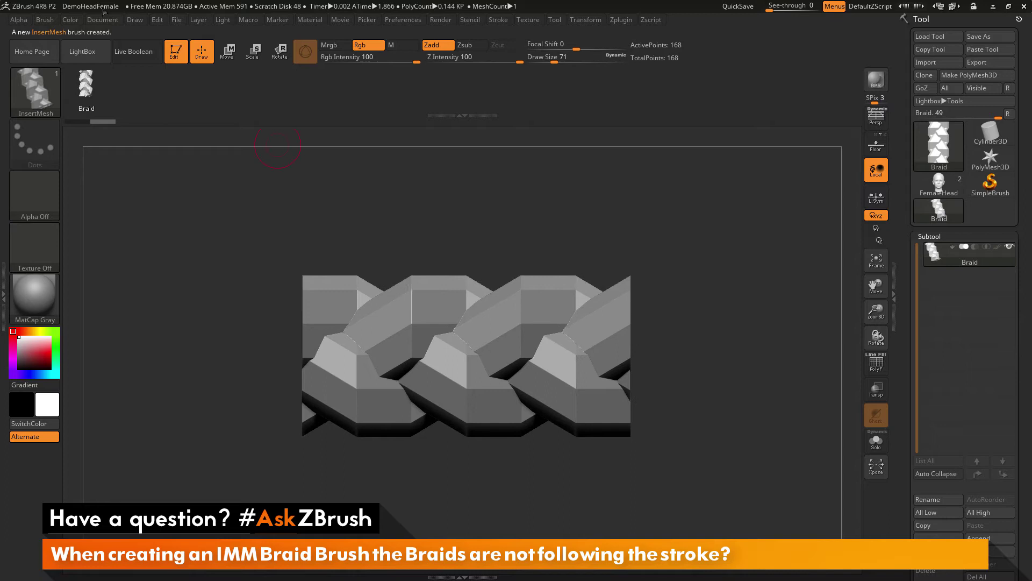
{"action": "left_click", "coordinate": [44, 19]}
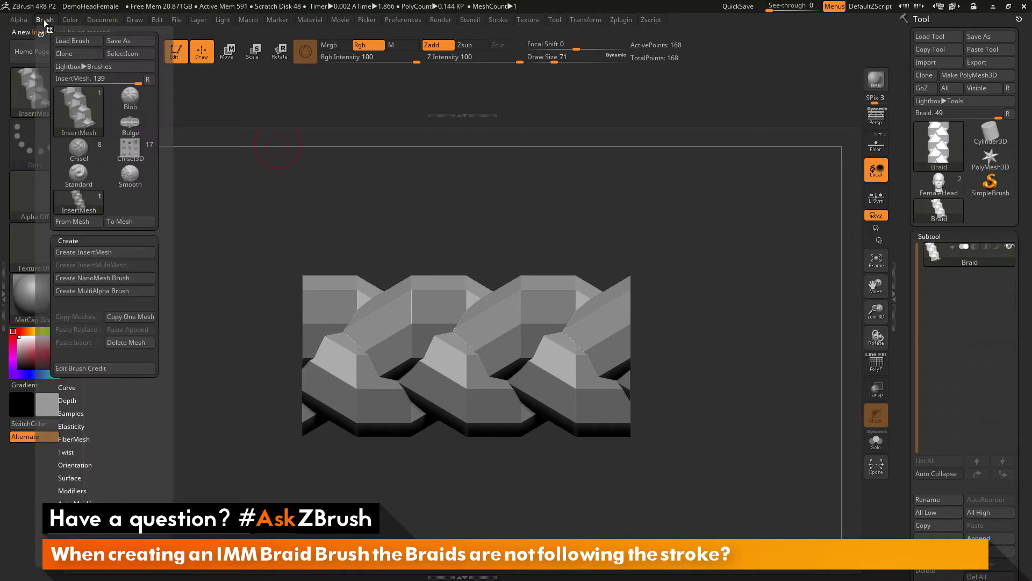
{"action": "left_click", "coordinate": [79, 253]}
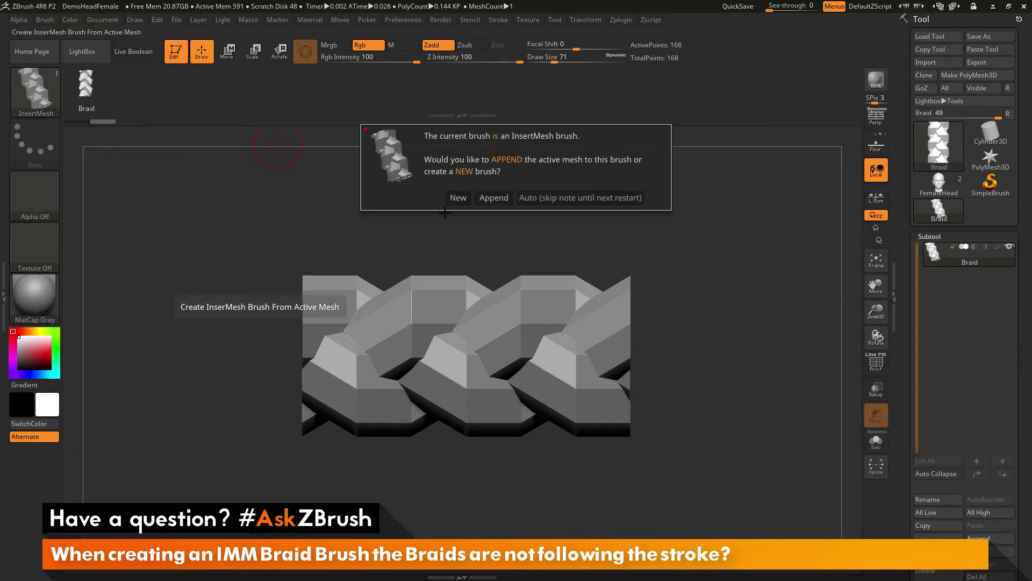
{"action": "left_click", "coordinate": [457, 197]}
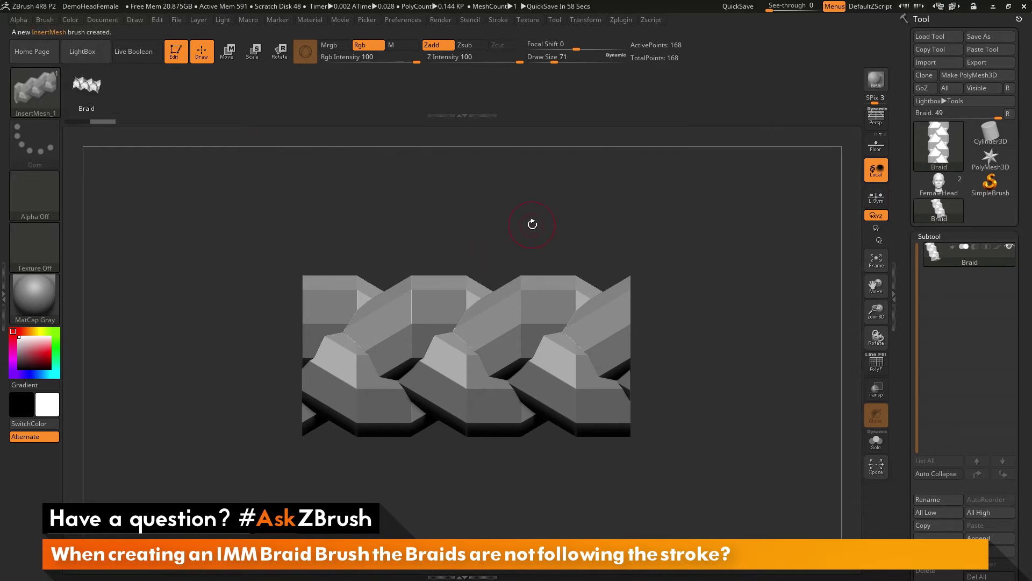
{"action": "left_click", "coordinate": [33, 95]}
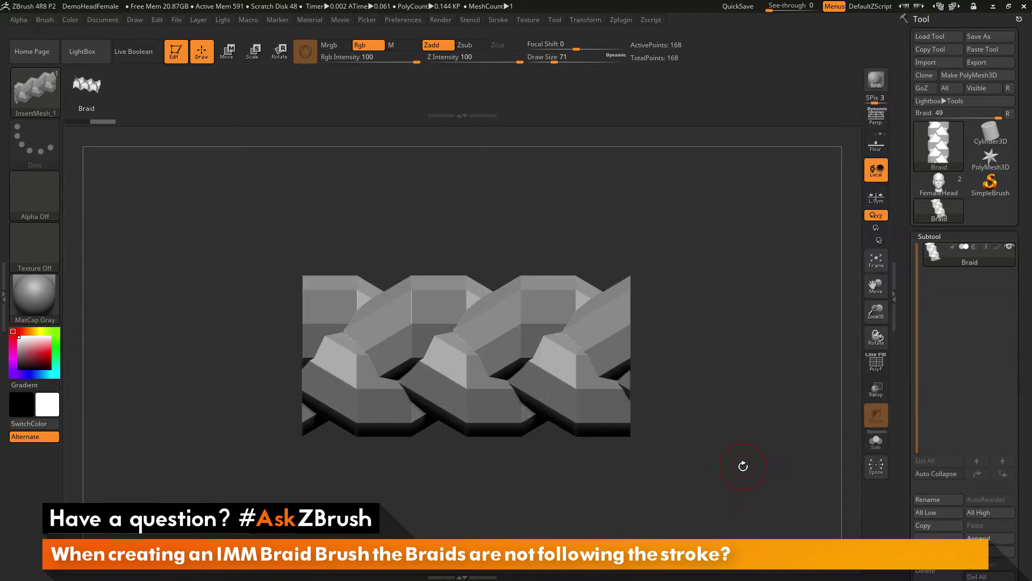
Switch to the FemaleHead tool, orient it upright facing front, and turn on Curve Mode for the InsertMesh_1 brush.
{"action": "left_click", "coordinate": [944, 190]}
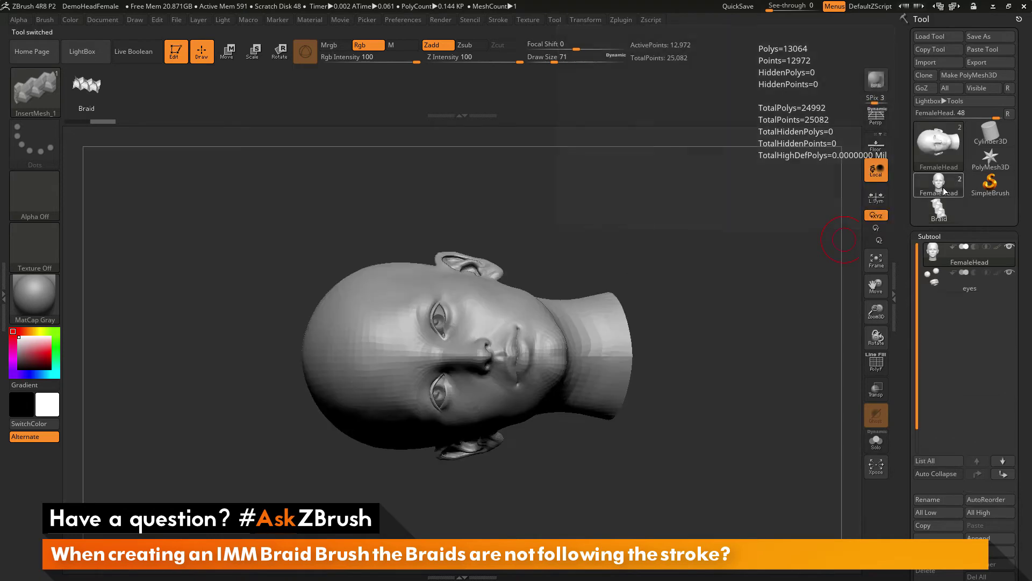
{"action": "mouse_move", "coordinate": [785, 341]}
{"action": "left_mouse_down"}
{"action": "mouse_move", "coordinate": [823, 239]}
{"action": "mouse_move", "coordinate": [772, 306]}
{"action": "mouse_move", "coordinate": [816, 297]}
{"action": "left_mouse_up"}
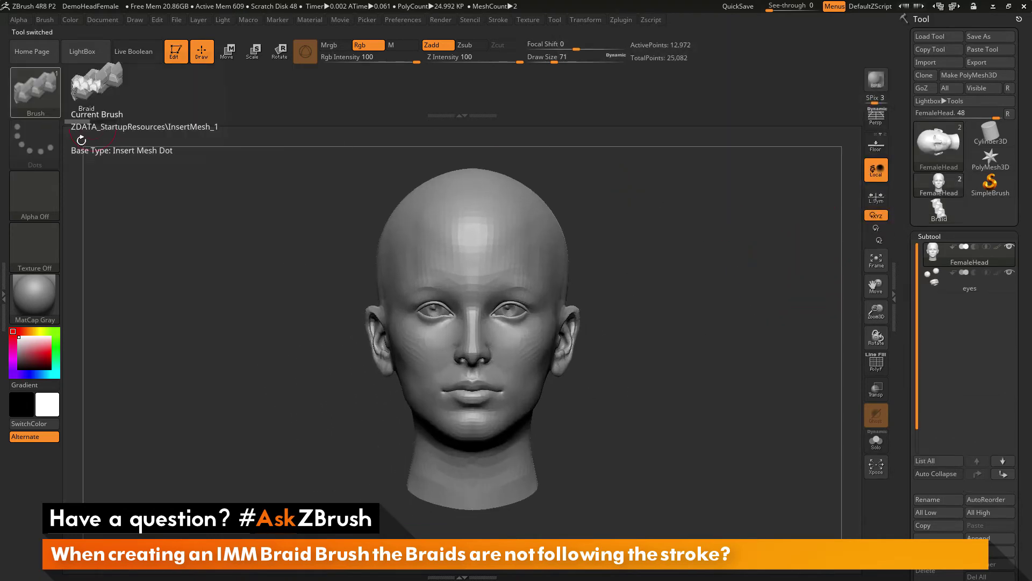
{"action": "left_click", "coordinate": [497, 20]}
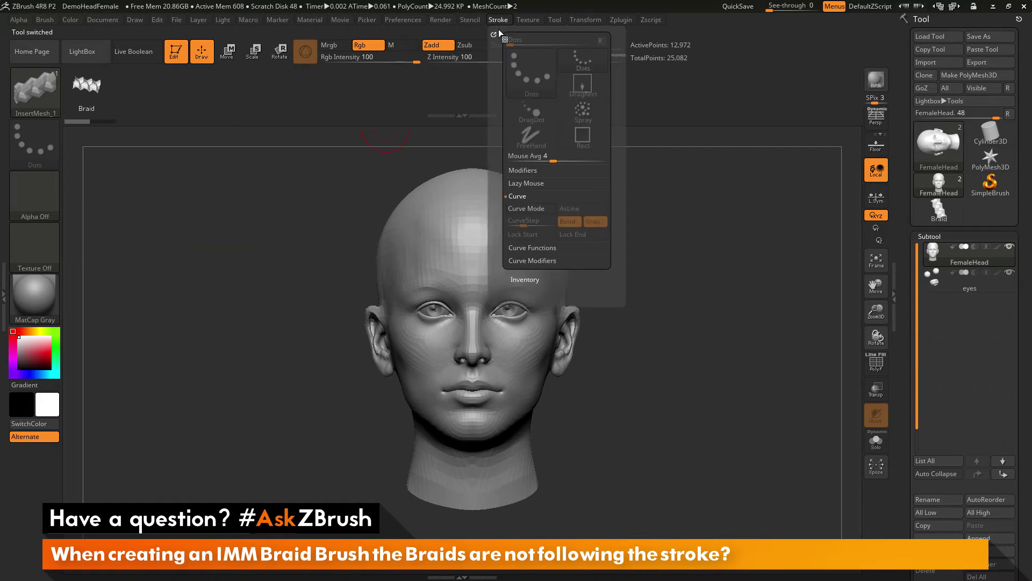
{"action": "left_click", "coordinate": [524, 208]}
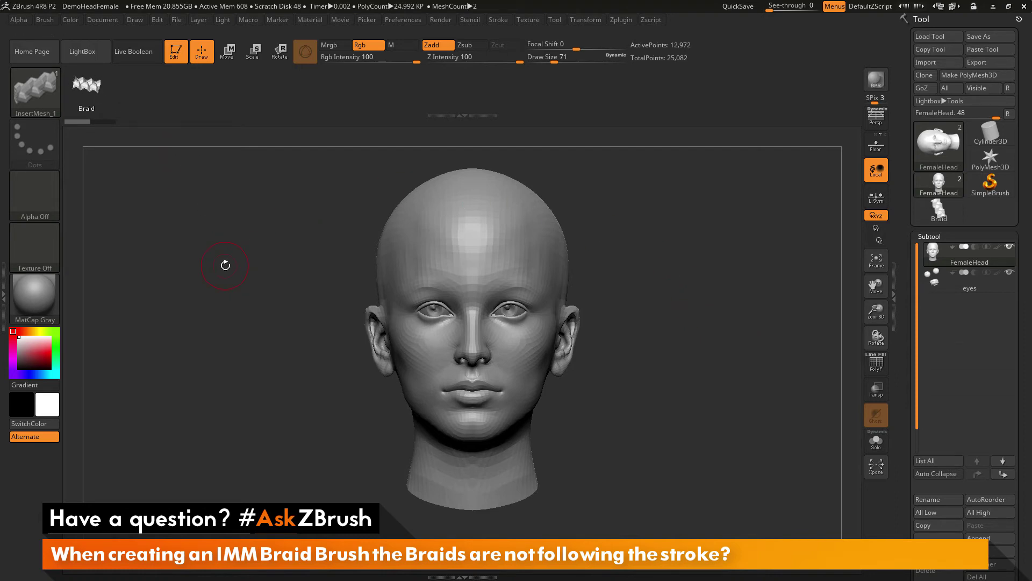
Turn off Tri Parts in the InsertMesh_1 brush modifiers.
{"action": "left_click", "coordinate": [47, 19]}
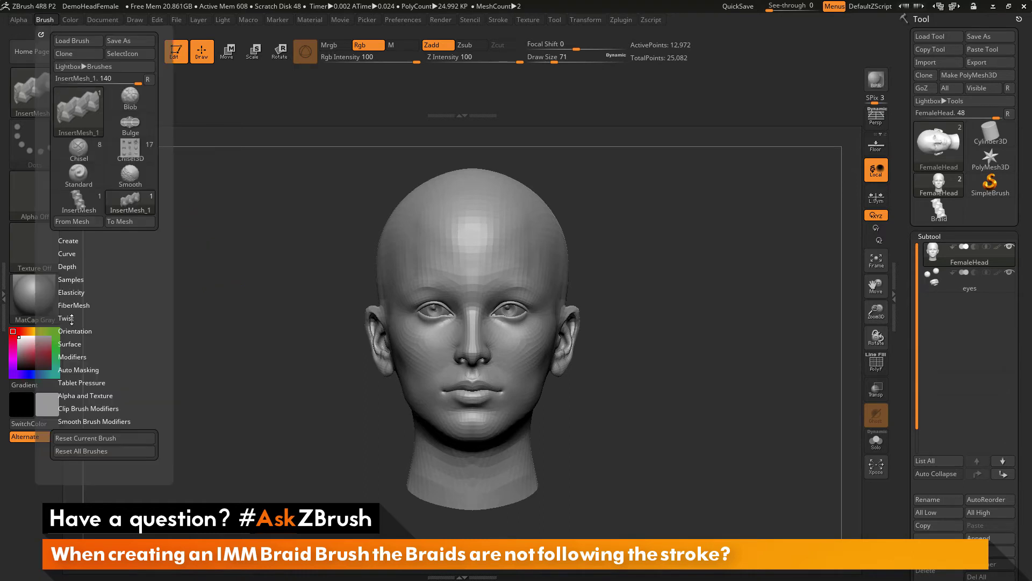
{"action": "left_click", "coordinate": [74, 357]}
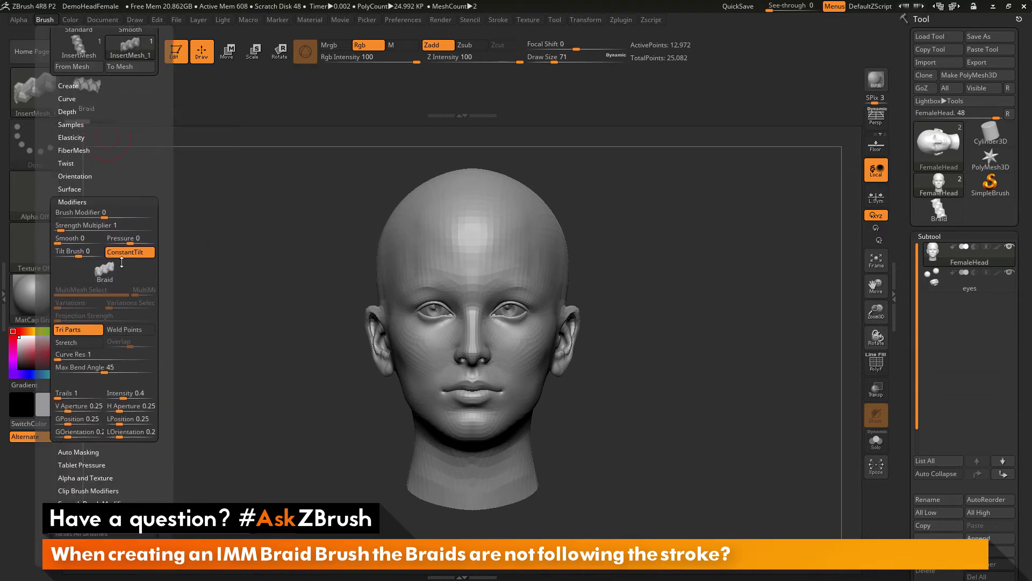
{"action": "left_click", "coordinate": [92, 325]}
Draw a braid curve along the side of the head from forehead to back, and pull its front end down before the nose.
{"action": "mouse_move", "coordinate": [806, 236]}
{"action": "left_mouse_down"}
{"action": "mouse_move", "coordinate": [680, 233]}
{"action": "mouse_move", "coordinate": [668, 257]}
{"action": "left_mouse_up"}
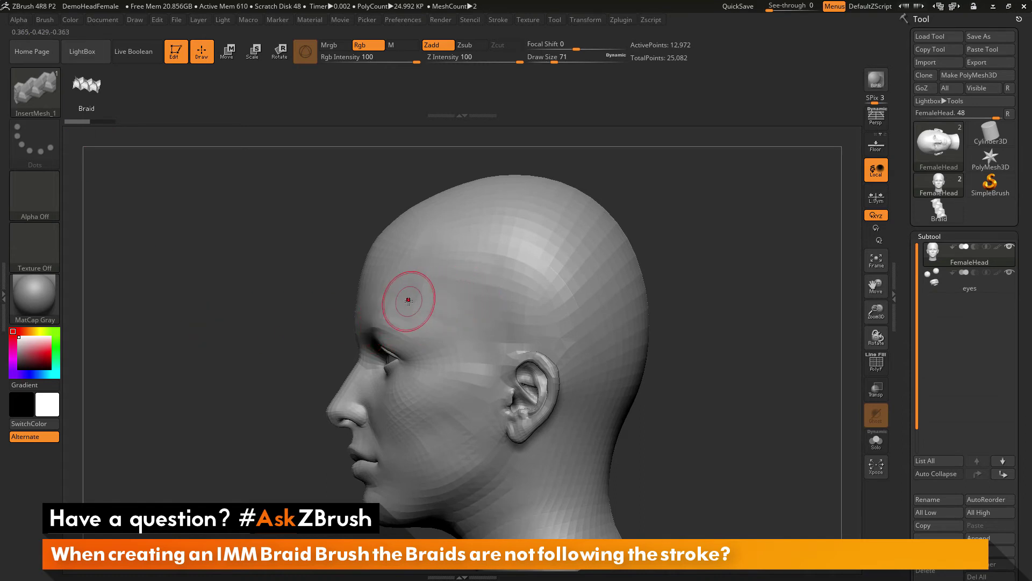
{"action": "mouse_move", "coordinate": [409, 300]}
{"action": "left_mouse_down"}
{"action": "mouse_move", "coordinate": [470, 280]}
{"action": "mouse_move", "coordinate": [635, 351]}
{"action": "mouse_move", "coordinate": [729, 453]}
{"action": "left_mouse_up"}
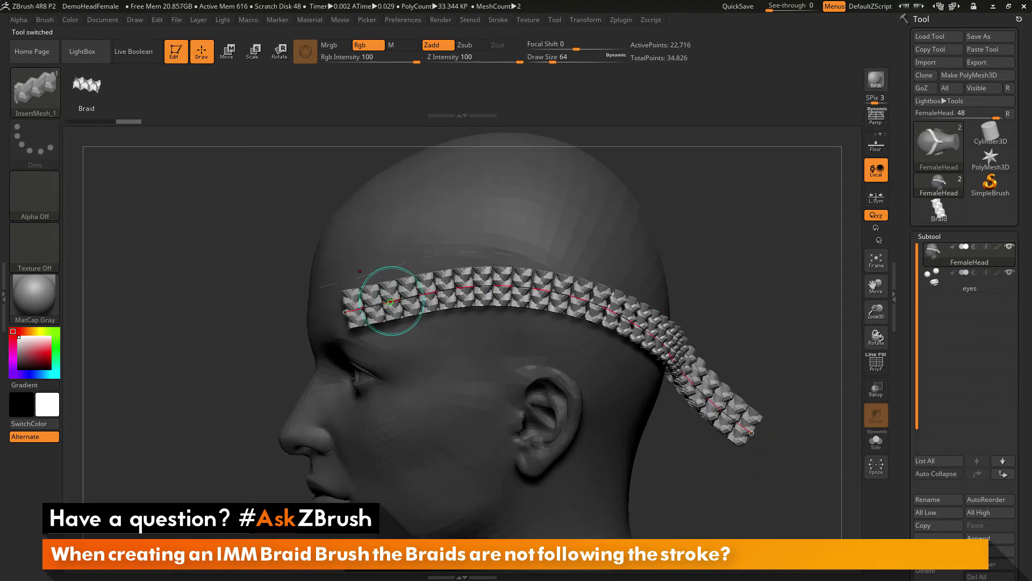
{"action": "left_click_drag", "start_coordinate": [348, 311], "coordinate": [267, 450]}
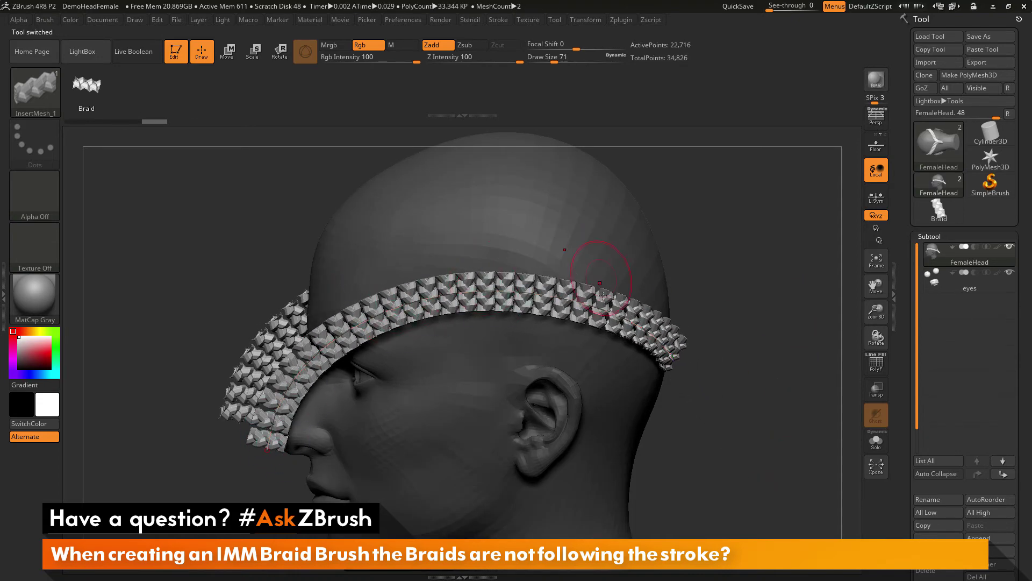
{"action": "left_click_drag", "start_coordinate": [793, 303], "coordinate": [818, 323]}
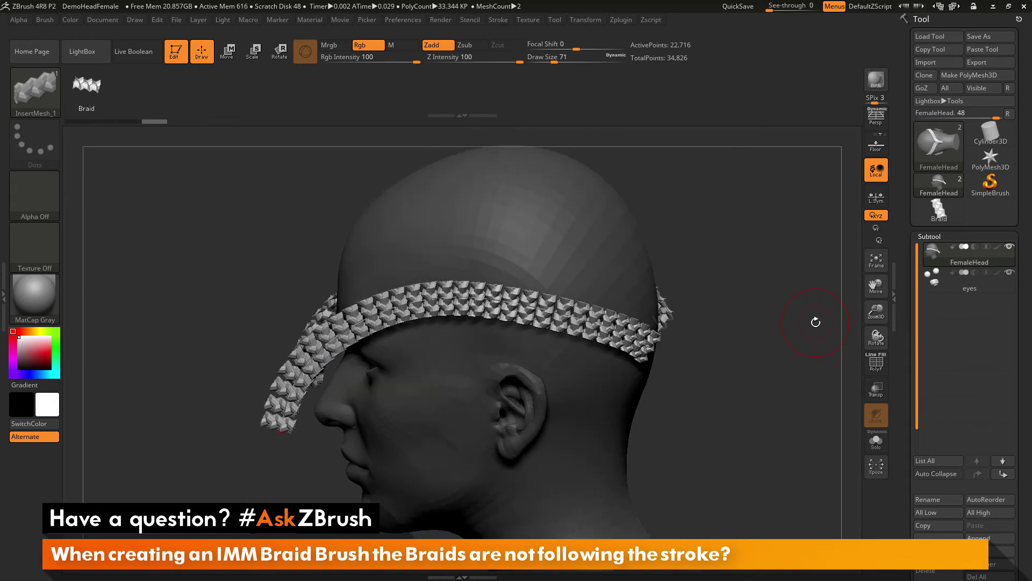
Switch to the InsertMesh brush made from the upright braid, turn on its Curve Mode and open its modifiers.
{"action": "left_click", "coordinate": [35, 92]}
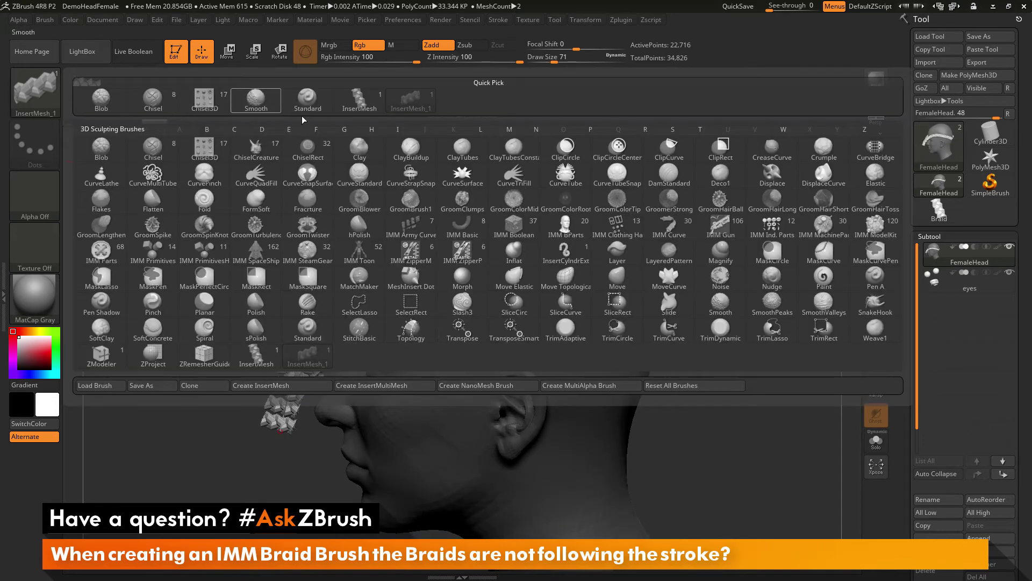
{"action": "left_click", "coordinate": [366, 102]}
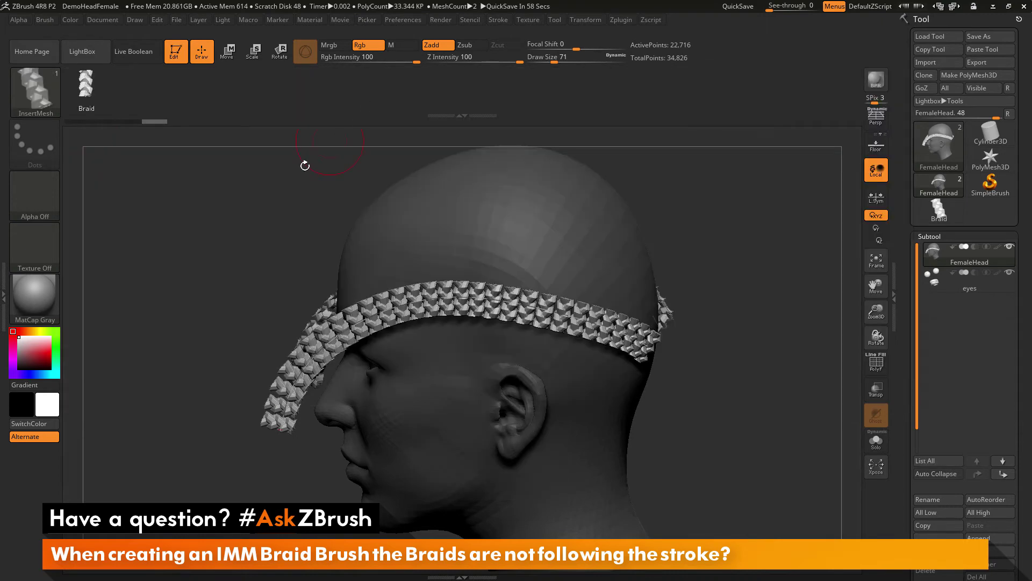
{"action": "left_click", "coordinate": [499, 20]}
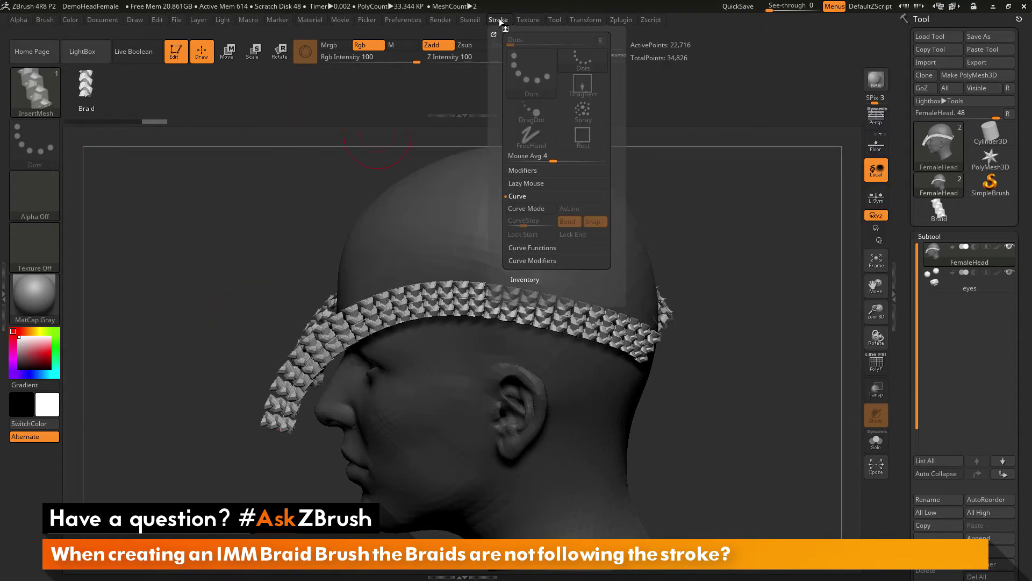
{"action": "left_click", "coordinate": [530, 209]}
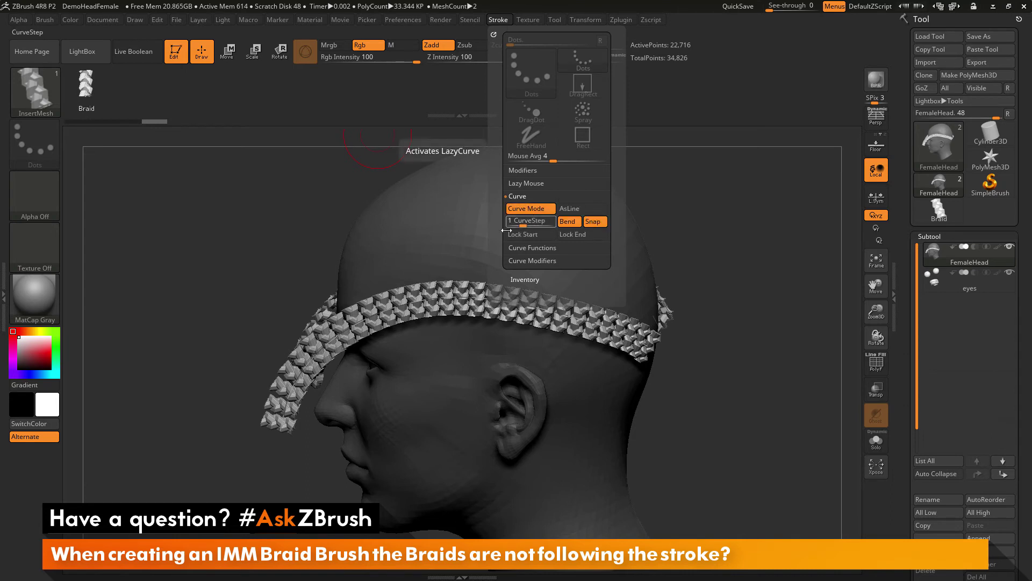
{"action": "left_click", "coordinate": [45, 20]}
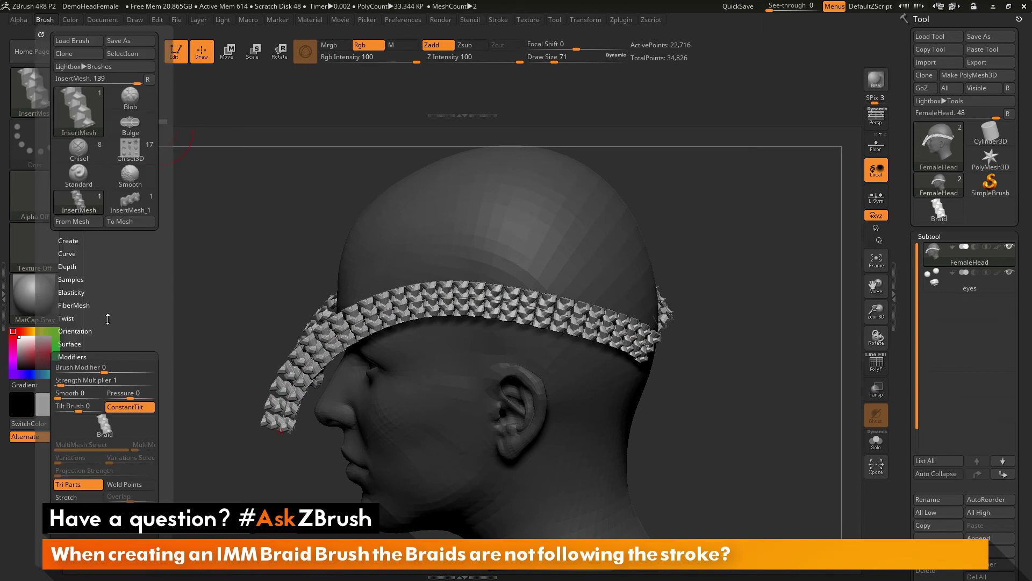
{"action": "left_click_drag", "start_coordinate": [109, 319], "coordinate": [110, 280]}
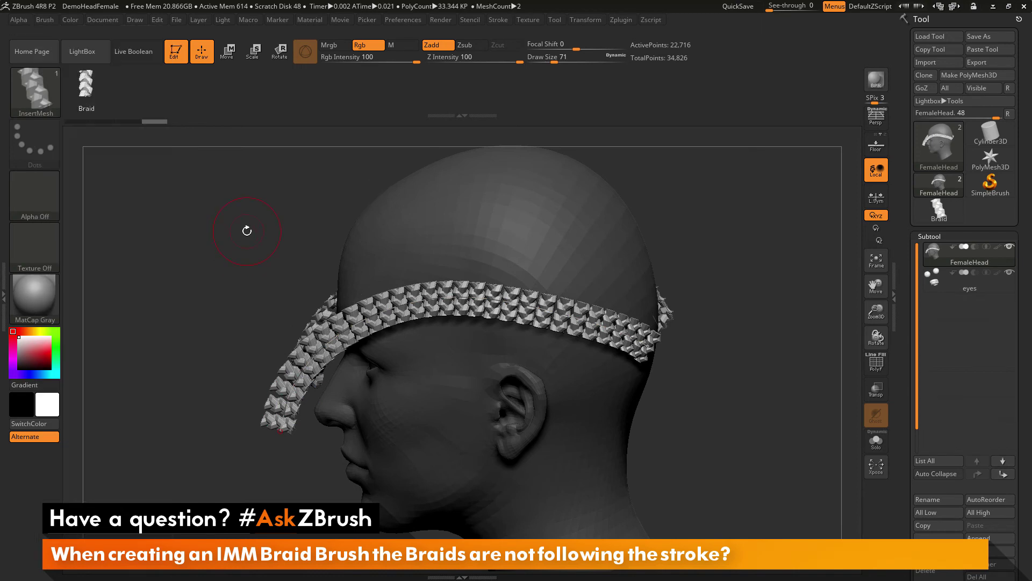
Apply the InsertMesh brush to the existing curve on the head and inspect the braid from several angles.
{"action": "left_click", "coordinate": [280, 430]}
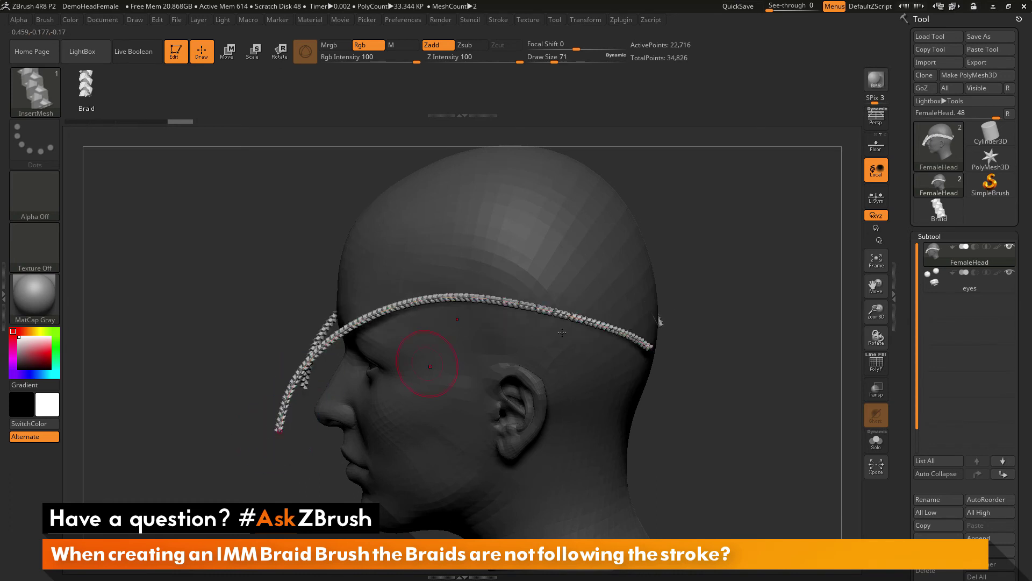
{"action": "left_click_drag", "start_coordinate": [771, 302], "coordinate": [798, 305]}
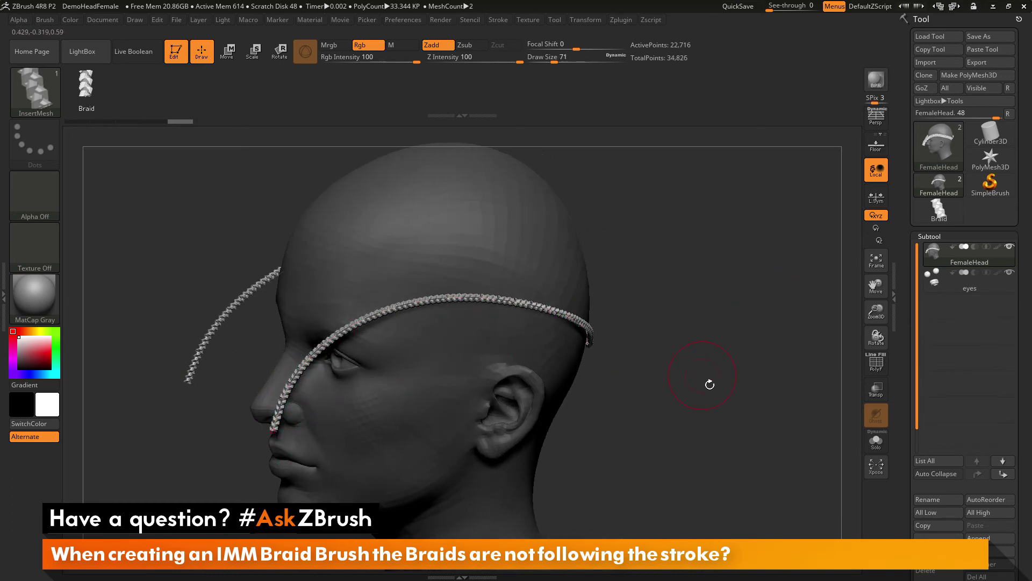
{"action": "left_click_drag", "start_coordinate": [710, 385], "coordinate": [709, 348]}
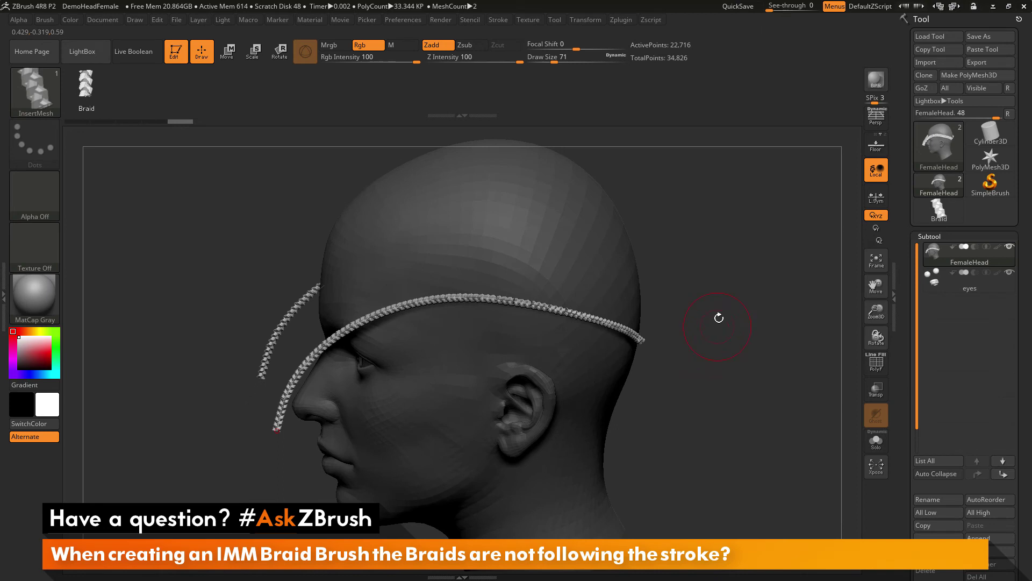
Switch to the Braid tool and compare the mesh in its upright and horizontal orientations.
{"action": "mouse_move", "coordinate": [945, 214]}
{"action": "left_click", "coordinate": [938, 210]}
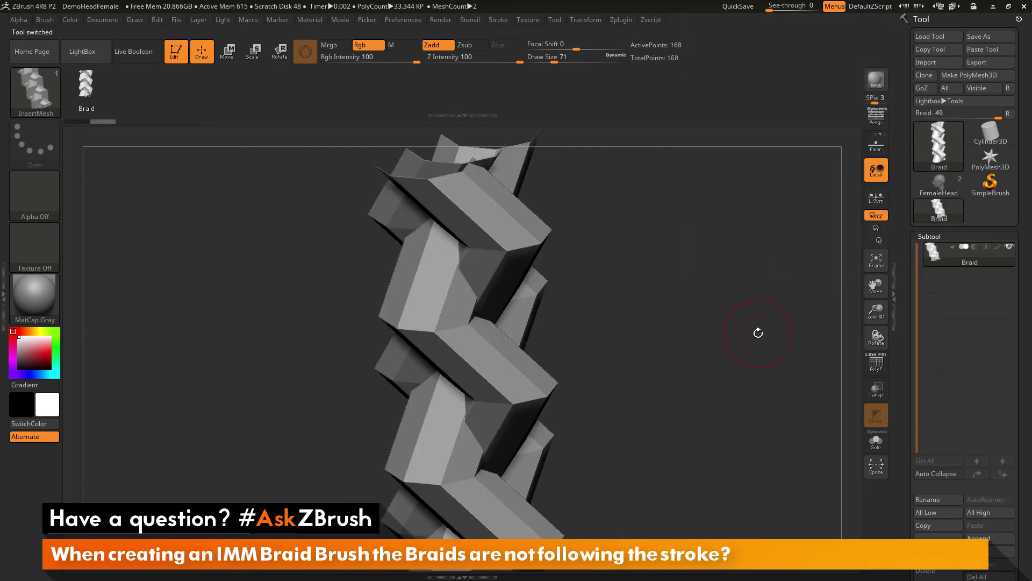
{"action": "left_click_drag", "start_coordinate": [758, 332], "coordinate": [636, 288], "text": "shift"}
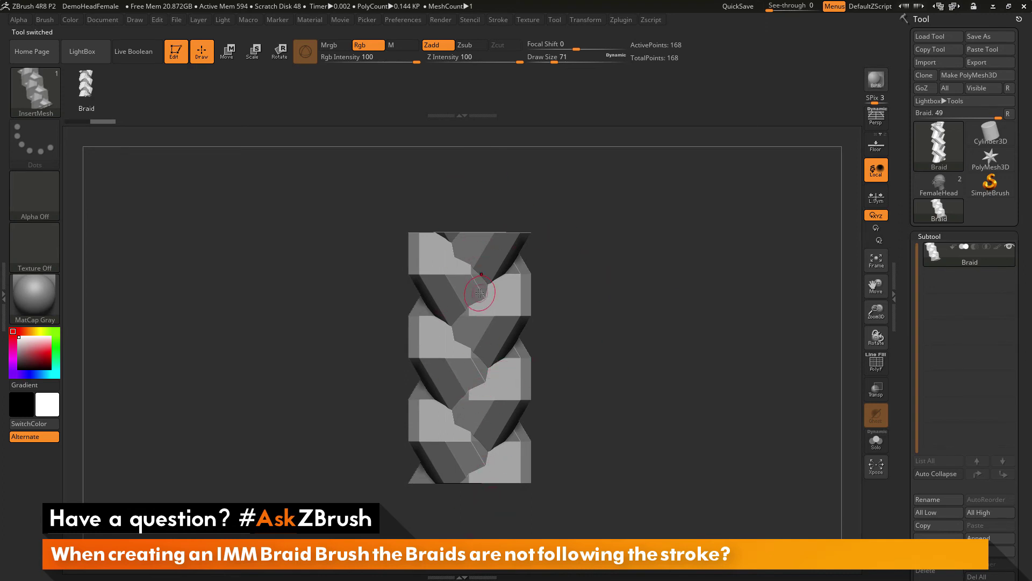
{"action": "left_click_drag", "start_coordinate": [668, 276], "coordinate": [288, 364]}
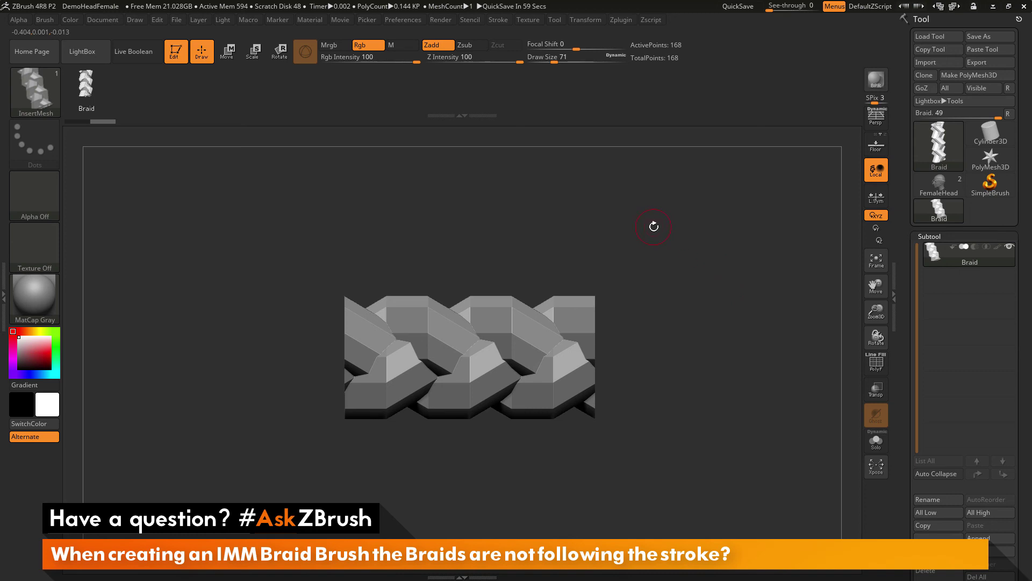
Return to the FemaleHead tool in side view and apply the InsertMesh_1 brush to the existing curve.
{"action": "left_click", "coordinate": [939, 184]}
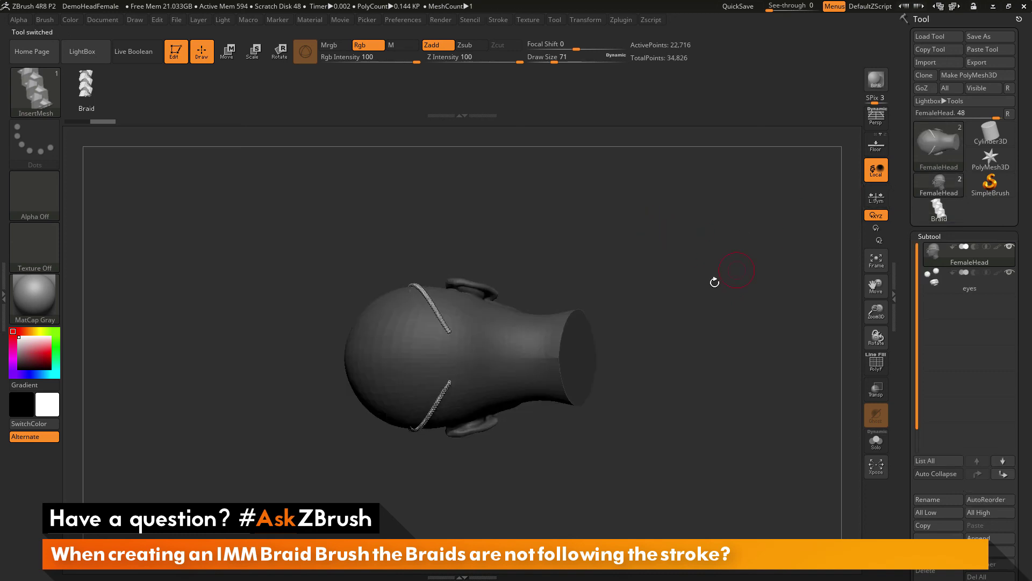
{"action": "mouse_move", "coordinate": [714, 281]}
{"action": "left_mouse_down"}
{"action": "mouse_move", "coordinate": [680, 203]}
{"action": "mouse_move", "coordinate": [687, 159]}
{"action": "mouse_move", "coordinate": [735, 210]}
{"action": "mouse_move", "coordinate": [656, 207]}
{"action": "left_mouse_up"}
{"action": "left_click", "coordinate": [46, 102]}
{"action": "left_click", "coordinate": [410, 99]}
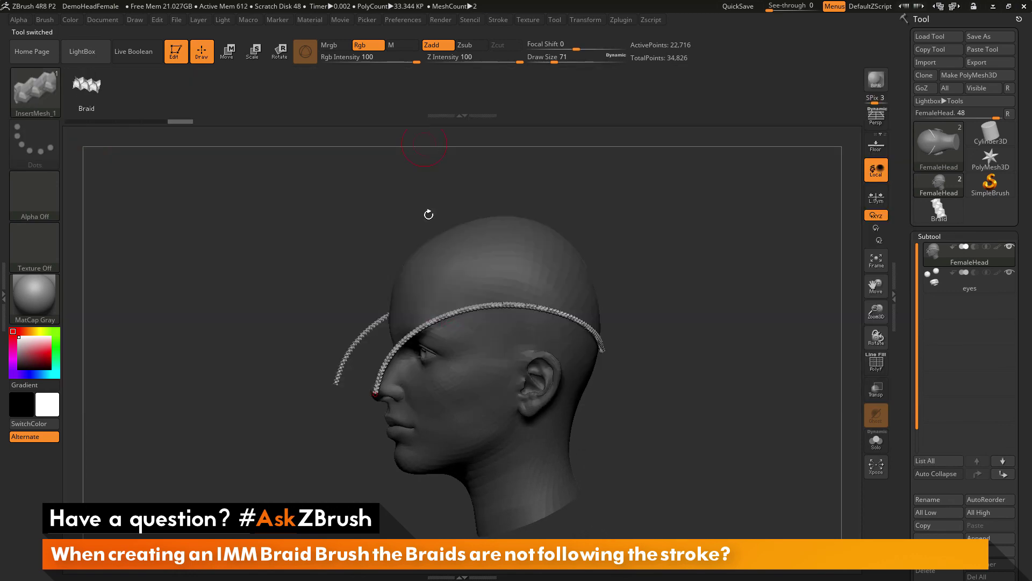
{"action": "left_click", "coordinate": [435, 320]}
{"action": "mouse_move", "coordinate": [726, 315]}
{"action": "left_mouse_down"}
{"action": "mouse_move", "coordinate": [728, 355]}
{"action": "mouse_move", "coordinate": [720, 323]}
{"action": "left_mouse_up"}
Select the InsertMesh brush made from the upright braid again.
{"action": "left_click", "coordinate": [35, 91]}
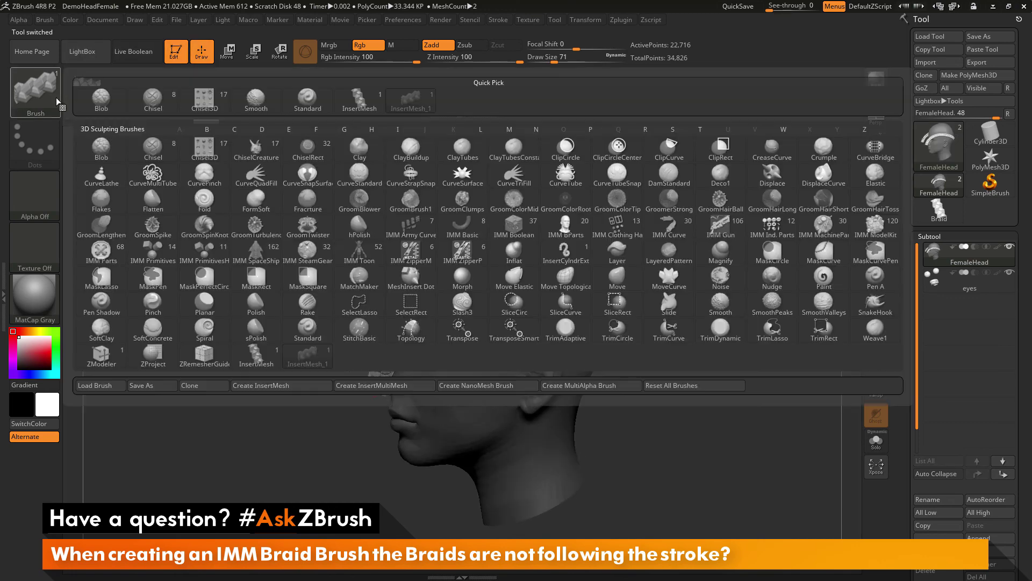
{"action": "left_click", "coordinate": [369, 106]}
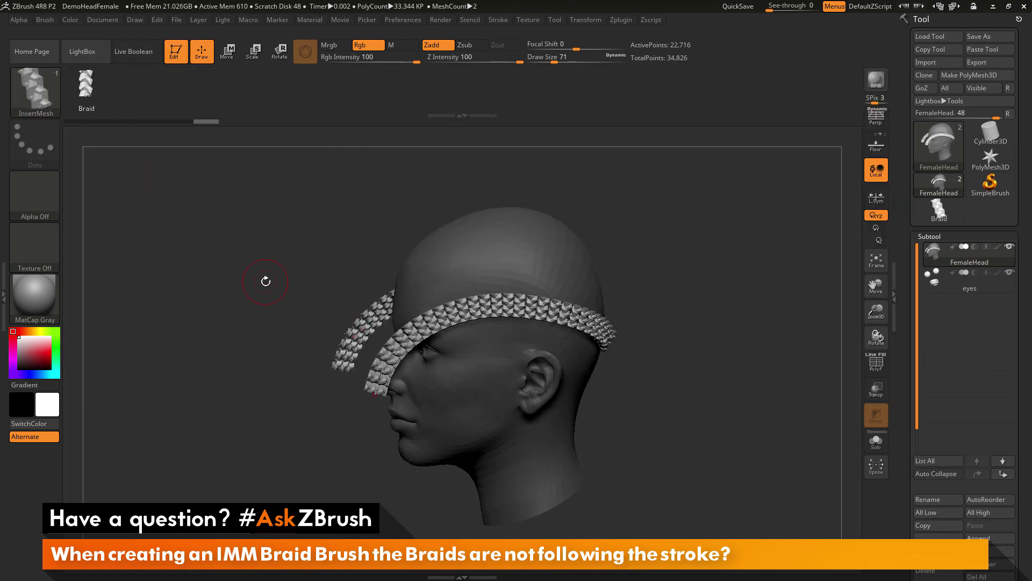